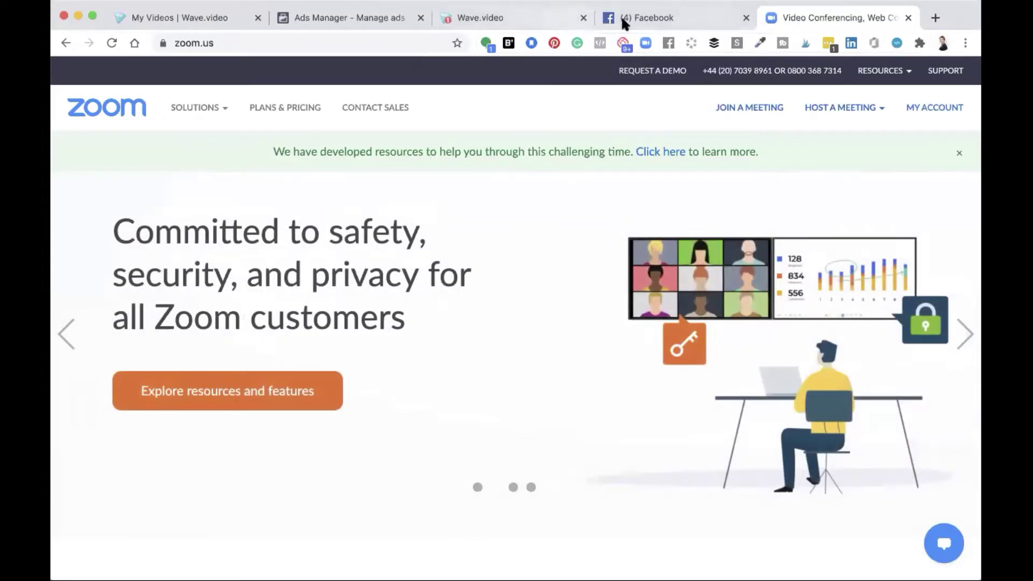
Browse the business page and personal profile in Facebook, then return to the news feed
{"action": "left_click", "coordinate": [625, 17]}
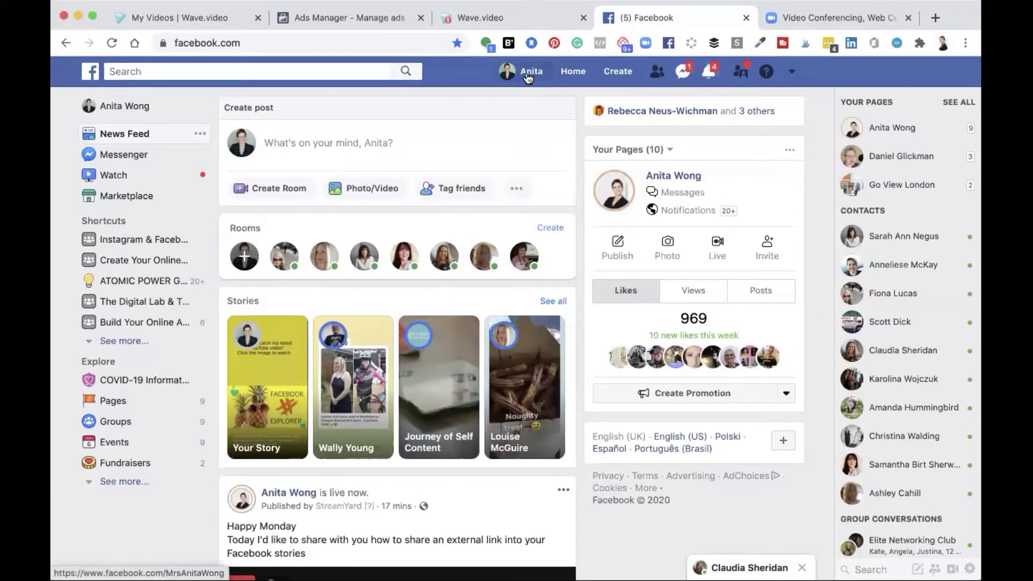
{"action": "left_click", "coordinate": [675, 177]}
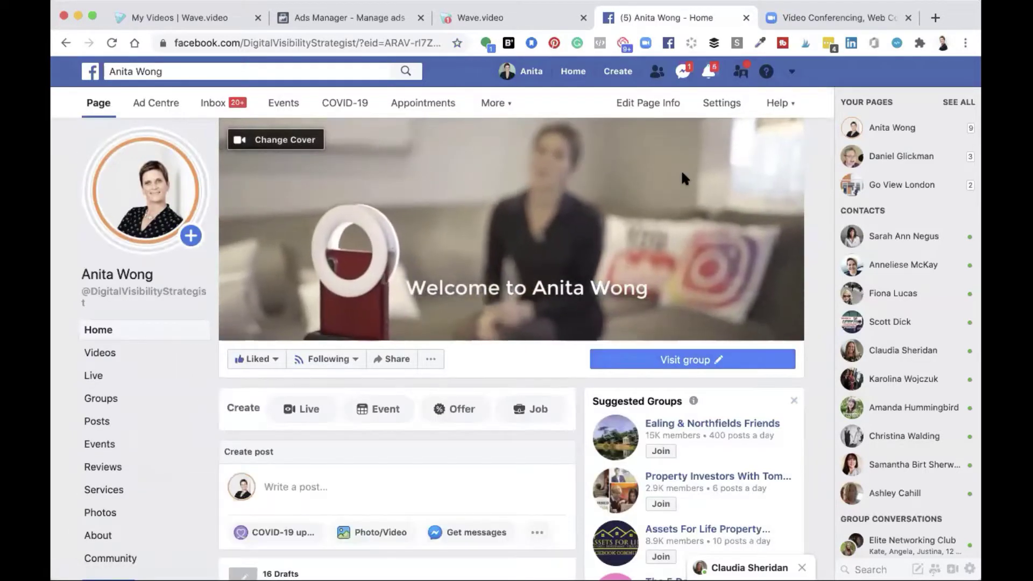
{"action": "left_click", "coordinate": [530, 76]}
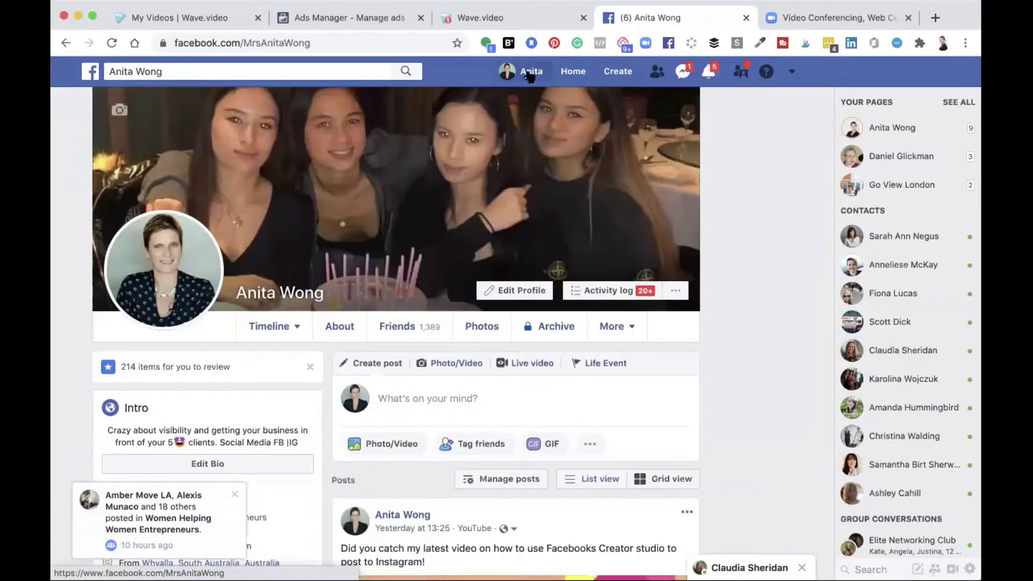
{"action": "left_click", "coordinate": [234, 494]}
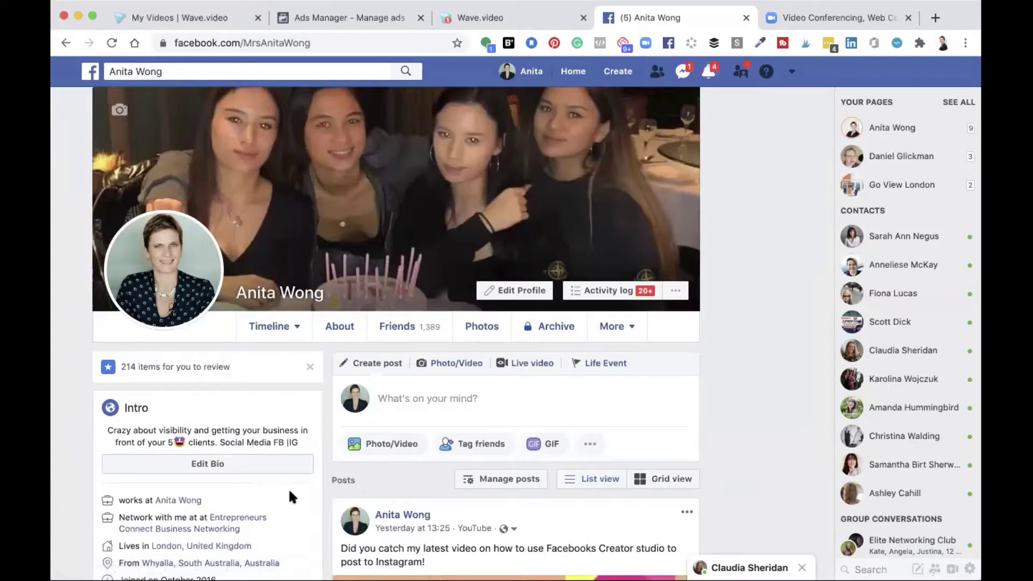
{"action": "left_click", "coordinate": [573, 76]}
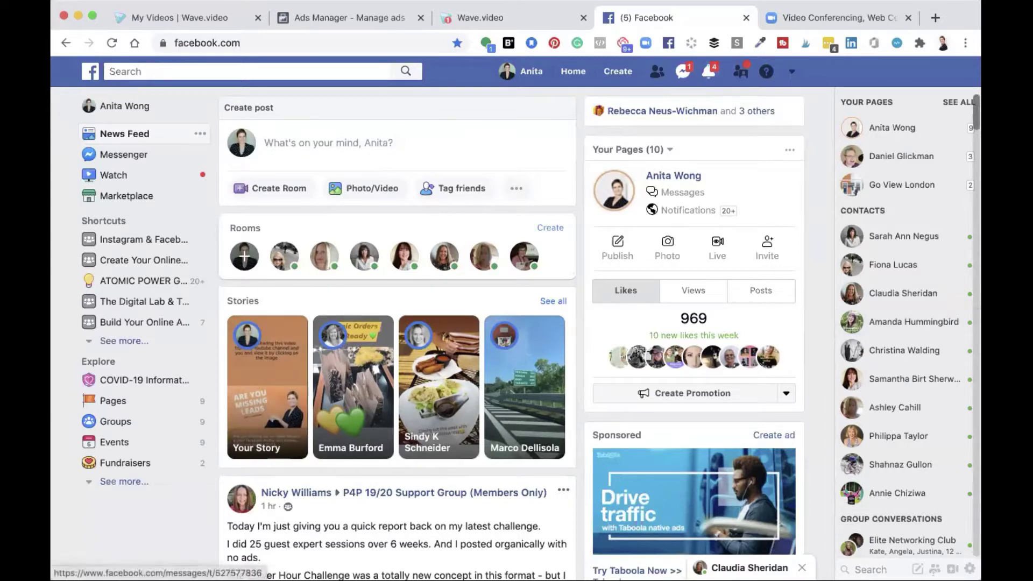
{"action": "key", "text": "ctrl+alt+Return"}
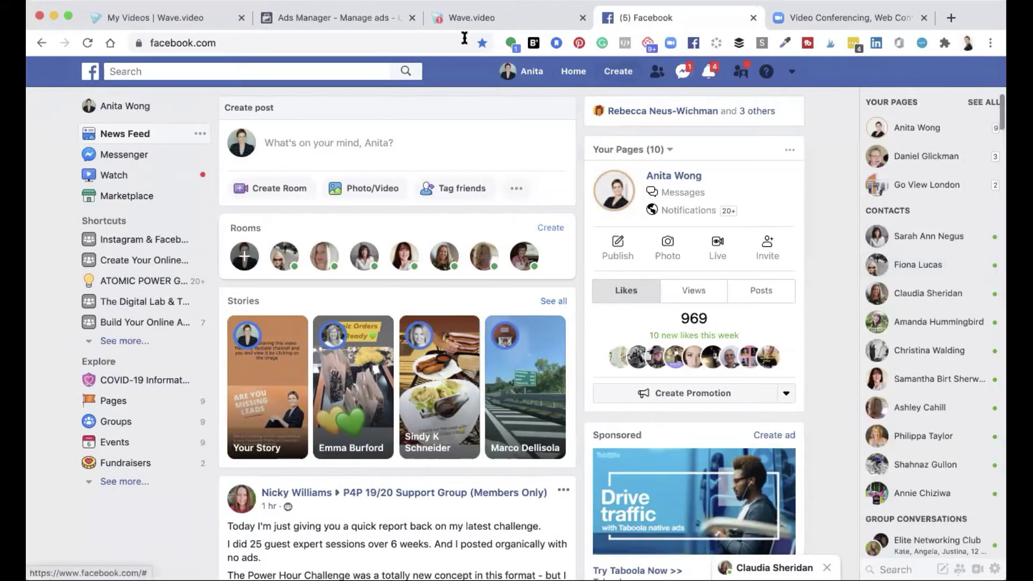
Load youtube.com in a new tab and go to your own channel
{"action": "left_click", "coordinate": [805, 17]}
{"action": "left_click", "coordinate": [329, 39]}
{"action": "type", "text": "youtube.com"}
{"action": "key", "text": "Return"}
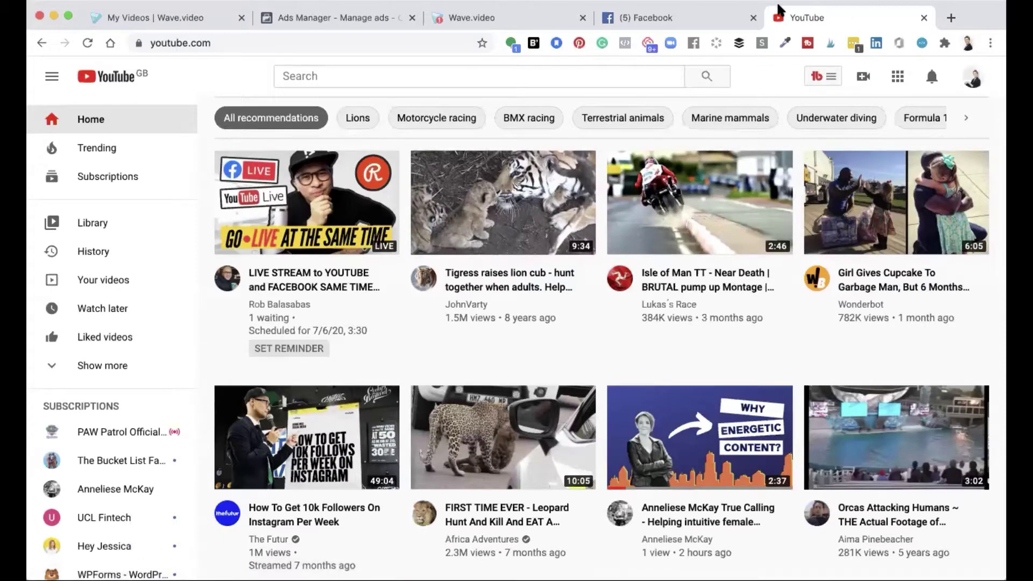
{"action": "left_click", "coordinate": [973, 78]}
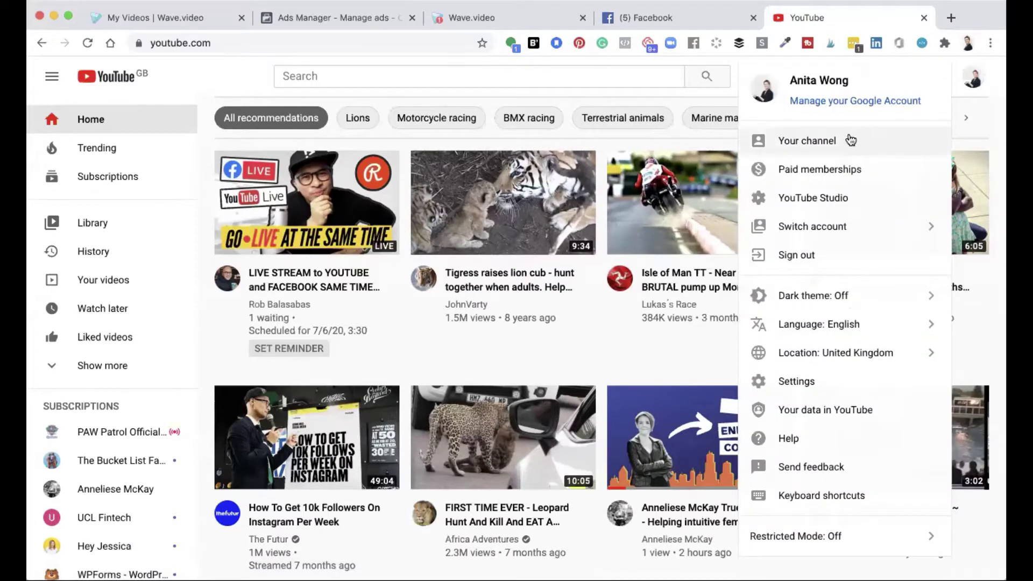
{"action": "left_click", "coordinate": [851, 140]}
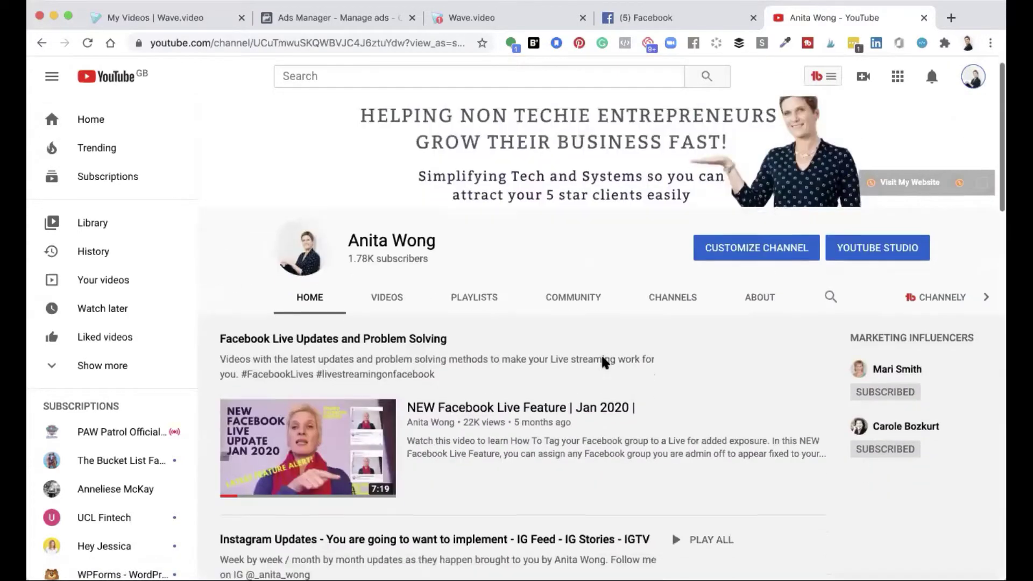
Copy the share link of the newest Creator Studio video, then return to Facebook
{"action": "scroll", "coordinate": [605, 362], "scroll_direction": "down", "scroll_amount": 5}
{"action": "scroll", "coordinate": [604, 364], "scroll_direction": "up", "scroll_amount": 2}
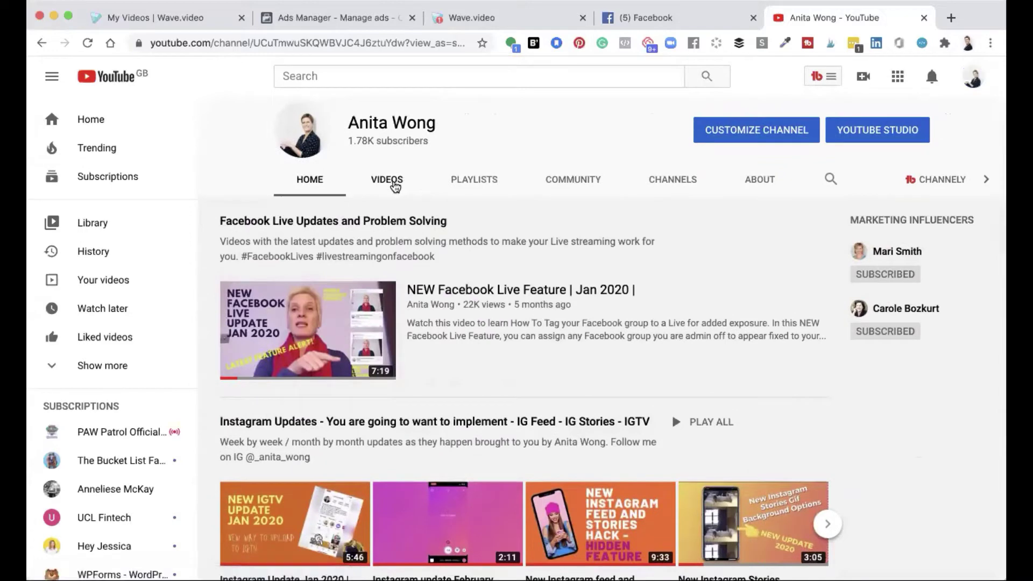
{"action": "left_click", "coordinate": [393, 185]}
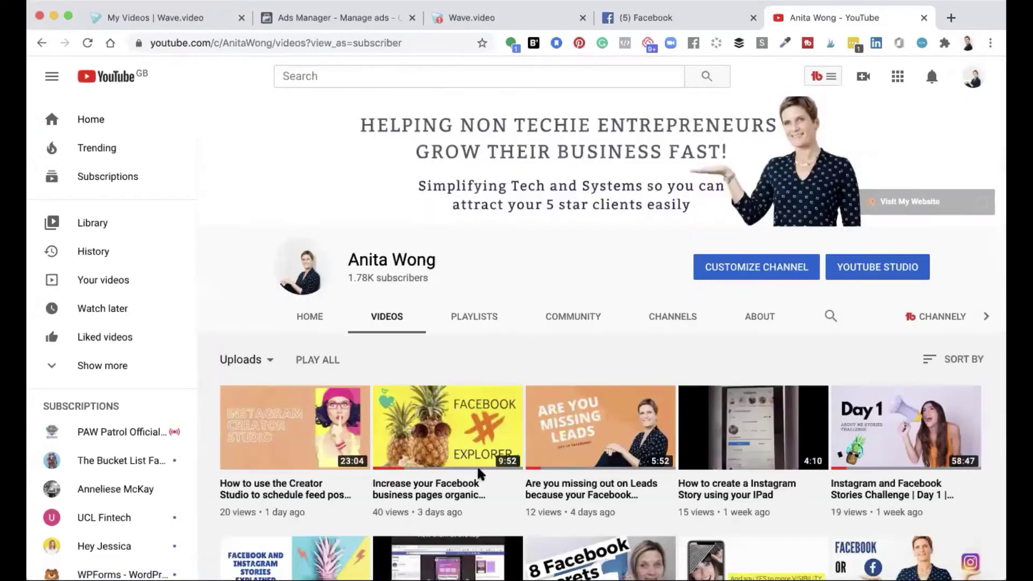
{"action": "left_click", "coordinate": [285, 440]}
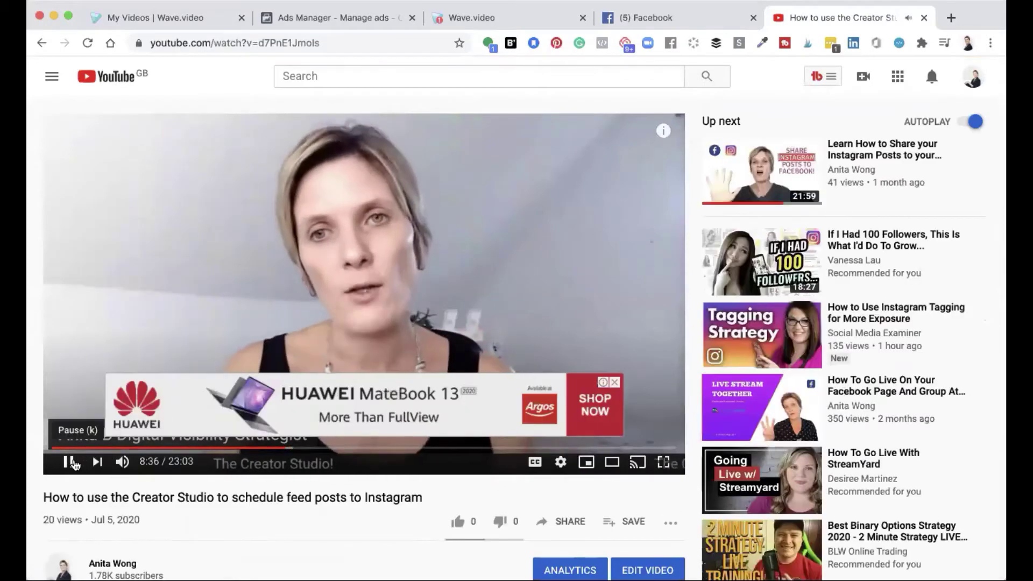
{"action": "left_click", "coordinate": [75, 463]}
{"action": "scroll", "coordinate": [74, 462], "scroll_direction": "down", "scroll_amount": 3}
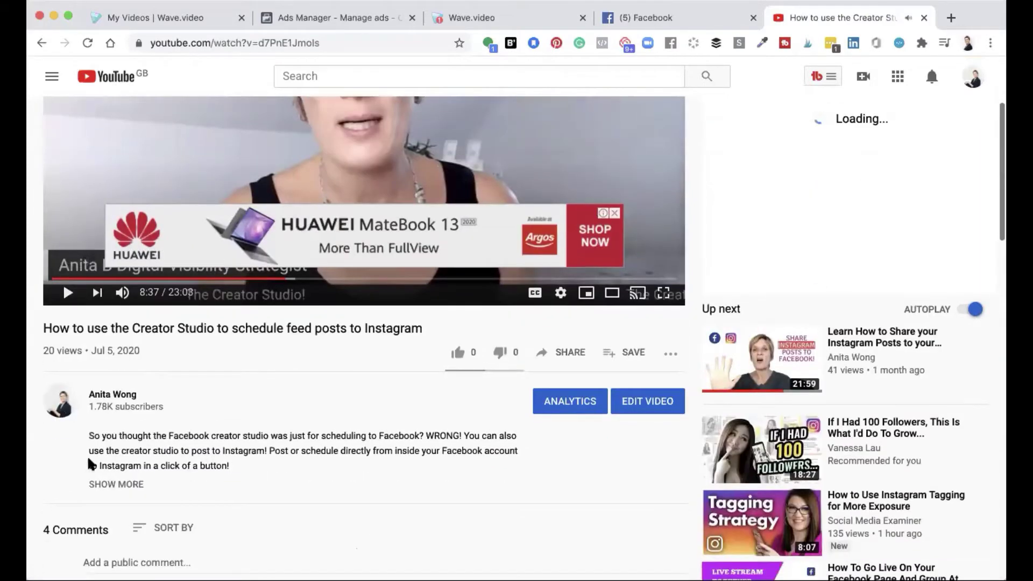
{"action": "left_click", "coordinate": [566, 353]}
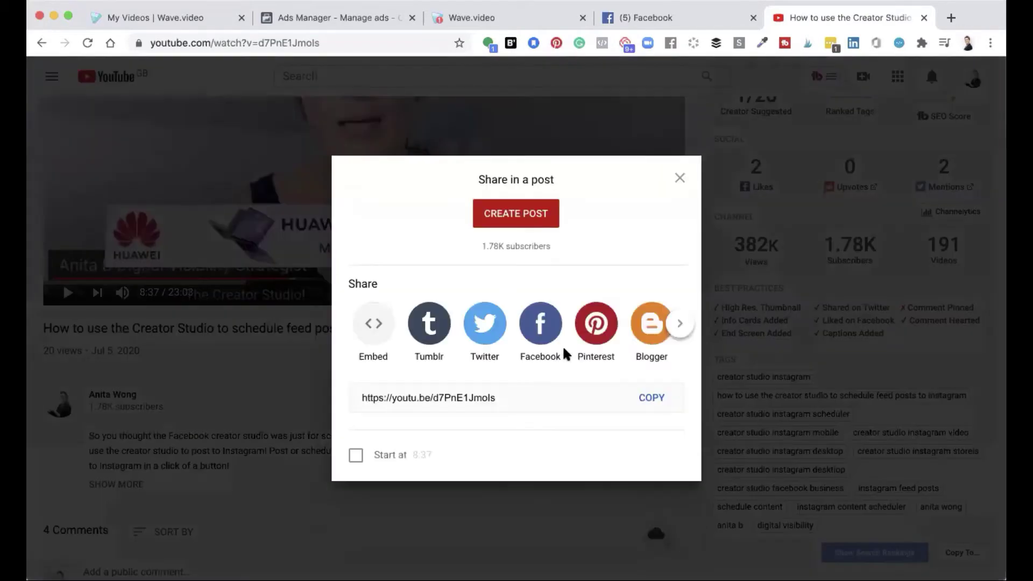
{"action": "left_click", "coordinate": [649, 399]}
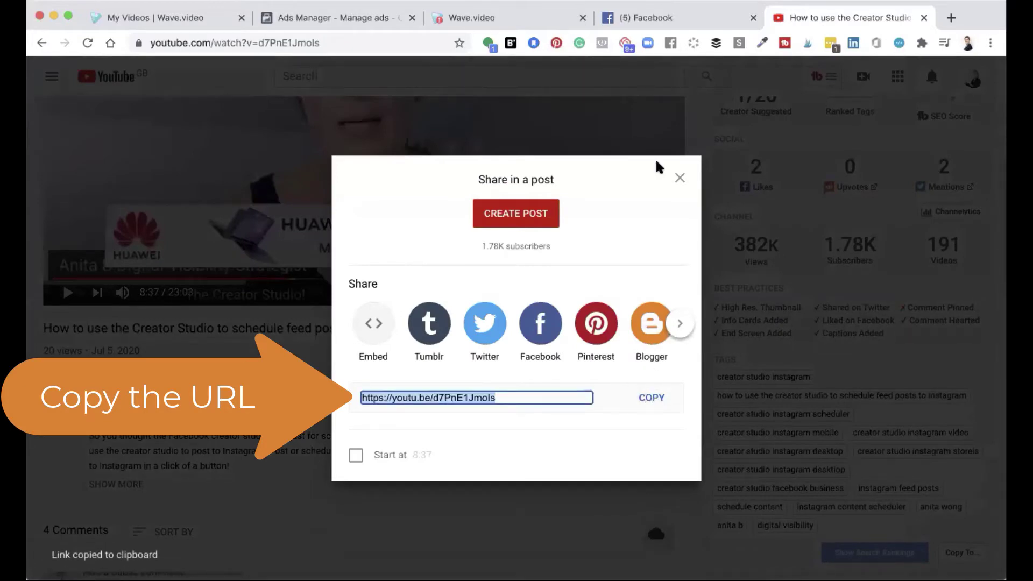
{"action": "left_click", "coordinate": [655, 17]}
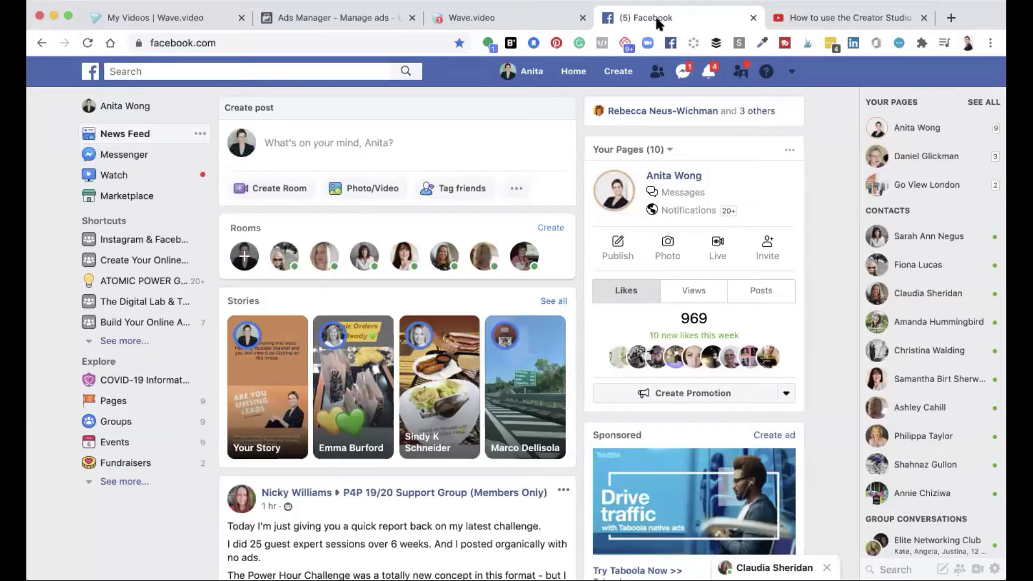
Start a new post on your profile and paste the YouTube video link
{"action": "left_click", "coordinate": [523, 74]}
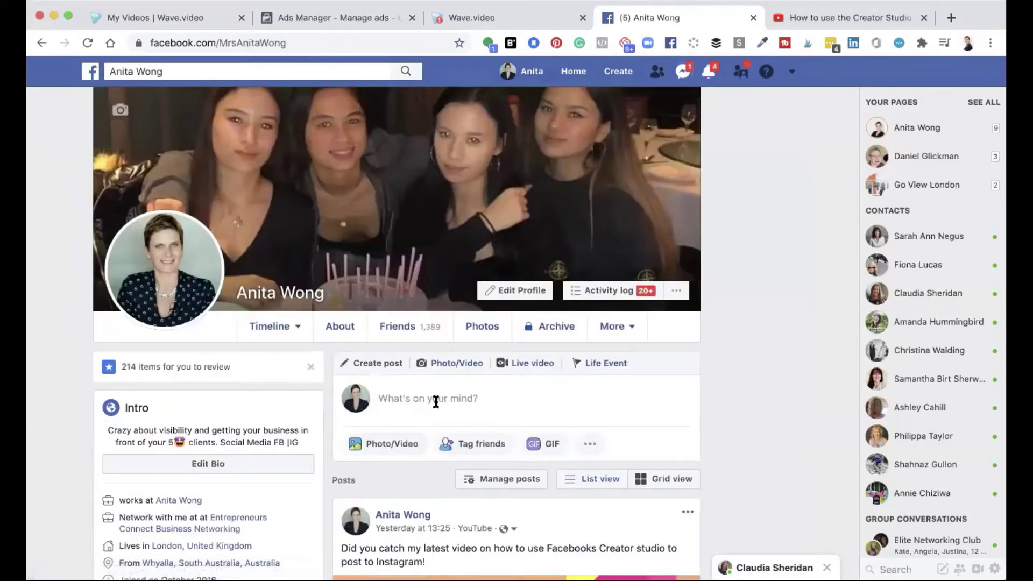
{"action": "left_click", "coordinate": [436, 396]}
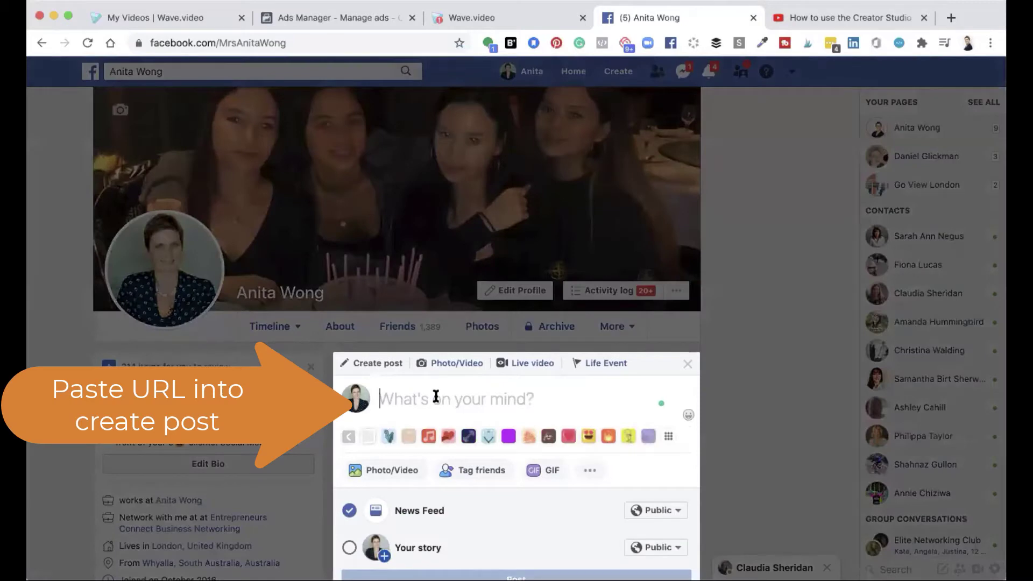
{"action": "key", "text": "super+v"}
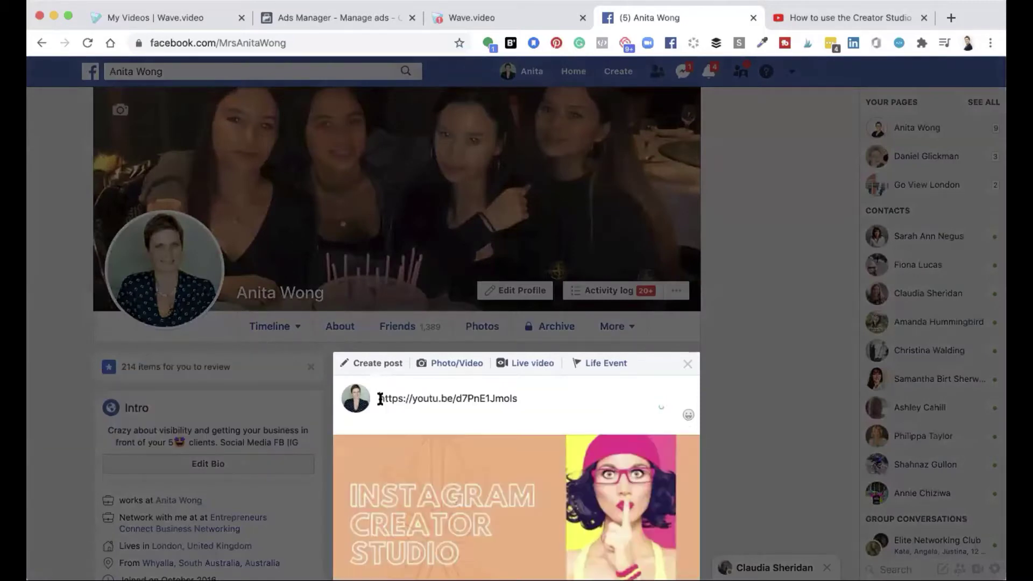
Add the caption 'Hey, check out this week's YouTube video' above the link, correcting 'weeks' to 'week's'
{"action": "type", "text": "Hey, check out this weeks YouTube video"}
{"action": "key", "text": "Return"}
{"action": "key", "text": "Return"}
{"action": "scroll", "coordinate": [397, 242], "scroll_direction": "down", "scroll_amount": 2}
{"action": "scroll", "coordinate": [437, 326], "scroll_direction": "down", "scroll_amount": 3}
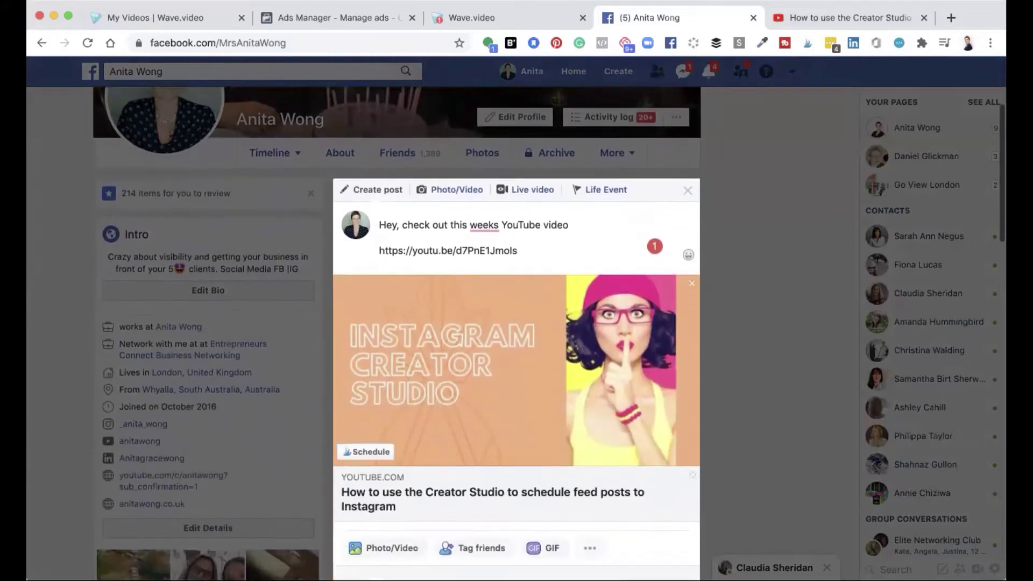
{"action": "mouse_move", "coordinate": [493, 217]}
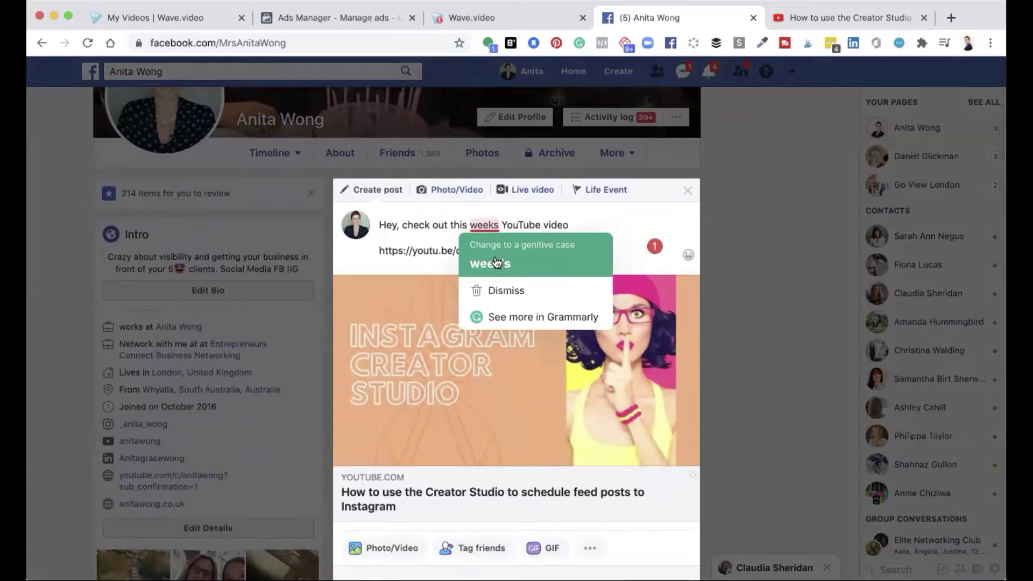
{"action": "left_click", "coordinate": [490, 266]}
{"action": "scroll", "coordinate": [496, 262], "scroll_direction": "down", "scroll_amount": 3}
{"action": "scroll", "coordinate": [495, 261], "scroll_direction": "down", "scroll_amount": 1}
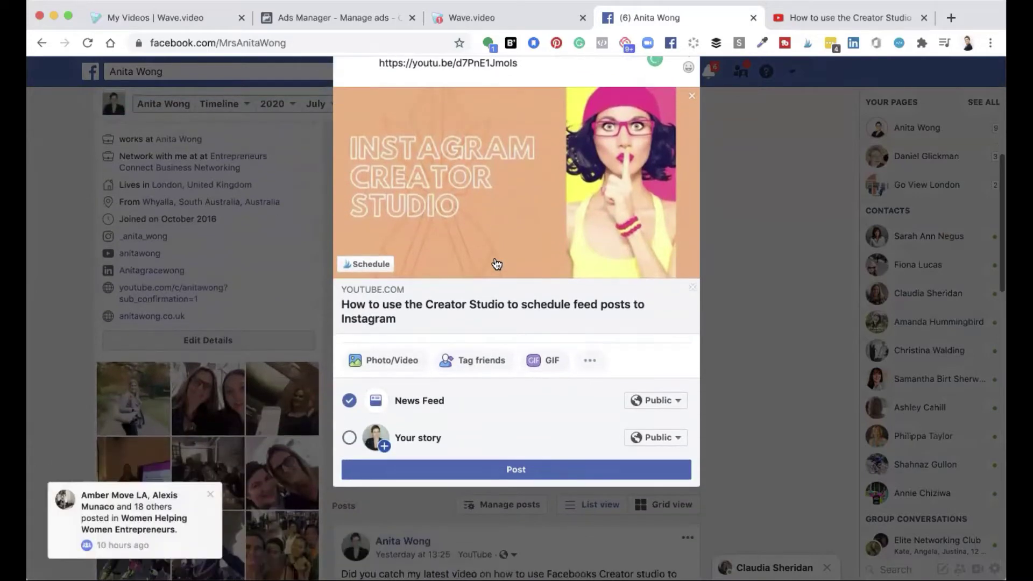
Post the link to Your story only, with News Feed sharing turned off
{"action": "left_click", "coordinate": [353, 403]}
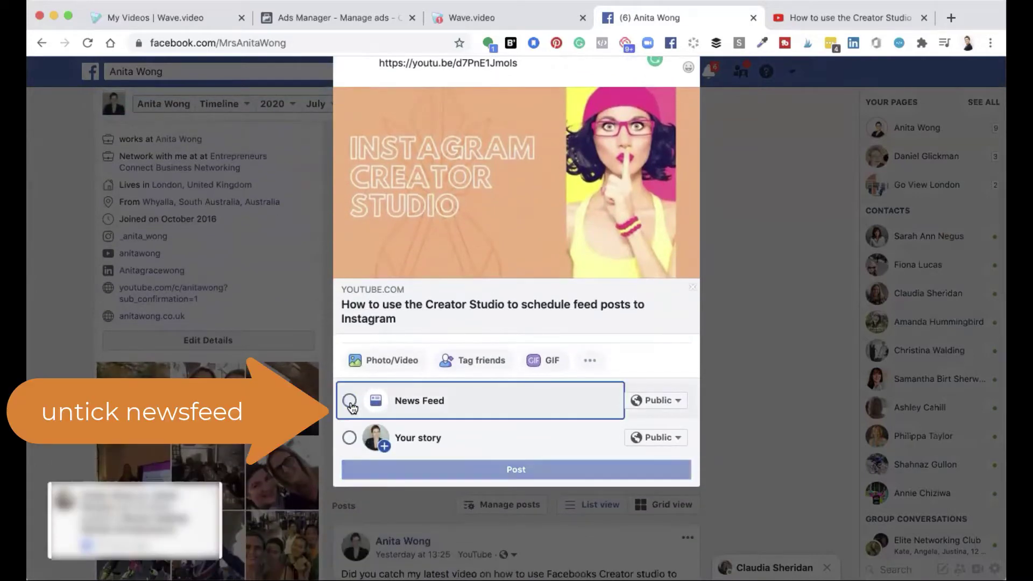
{"action": "left_click", "coordinate": [350, 439]}
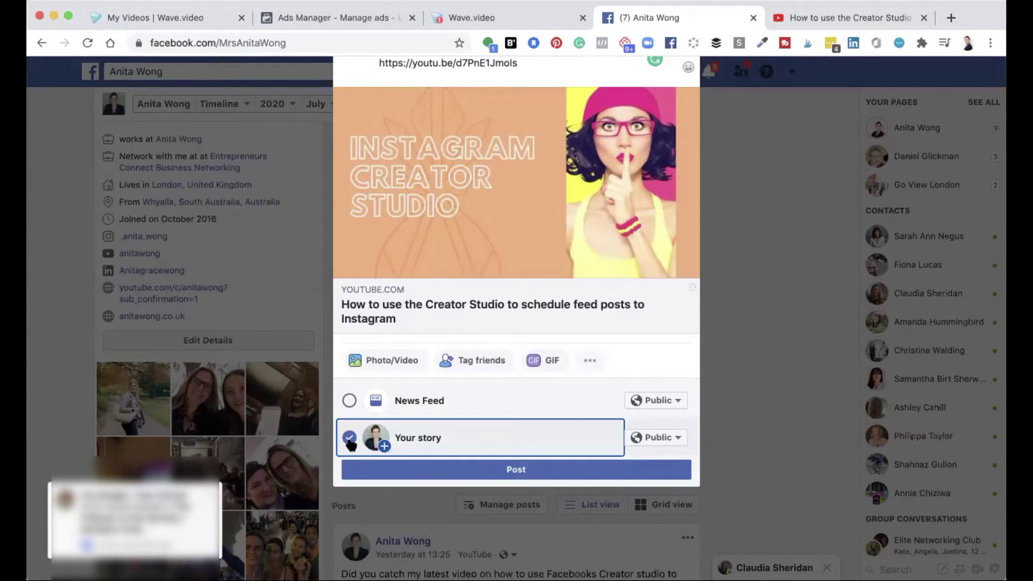
{"action": "left_click", "coordinate": [510, 470]}
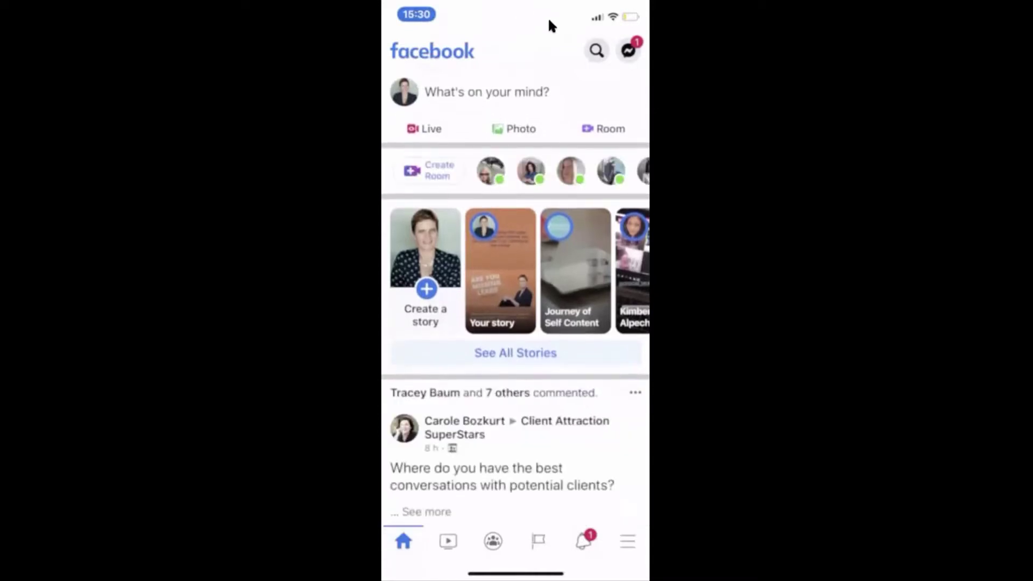
Open Your story in the mobile app and pause it on the YouTube link post
{"action": "left_click", "coordinate": [511, 271]}
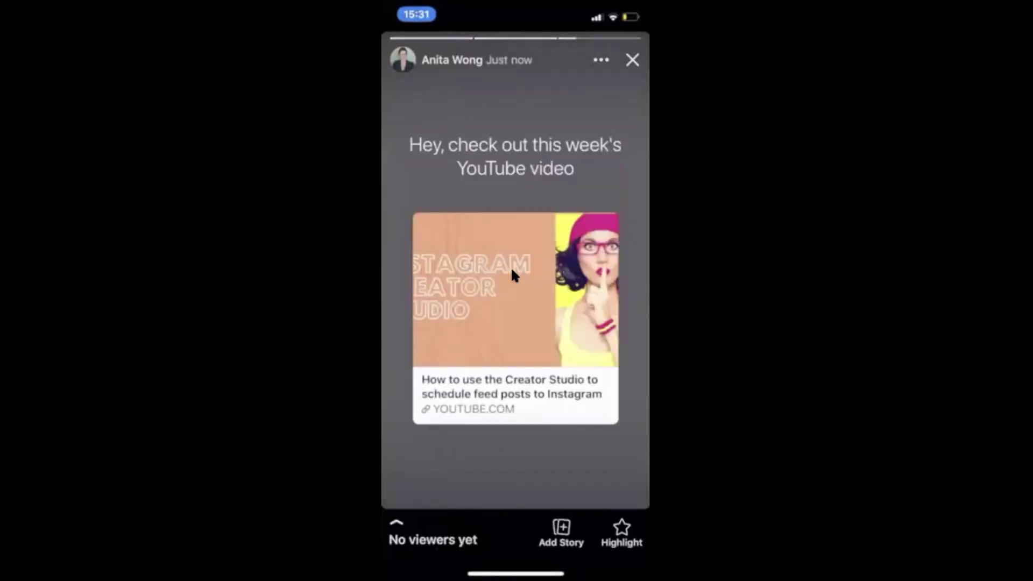
{"action": "left_click_drag", "start_coordinate": [512, 271], "coordinate": [512, 272]}
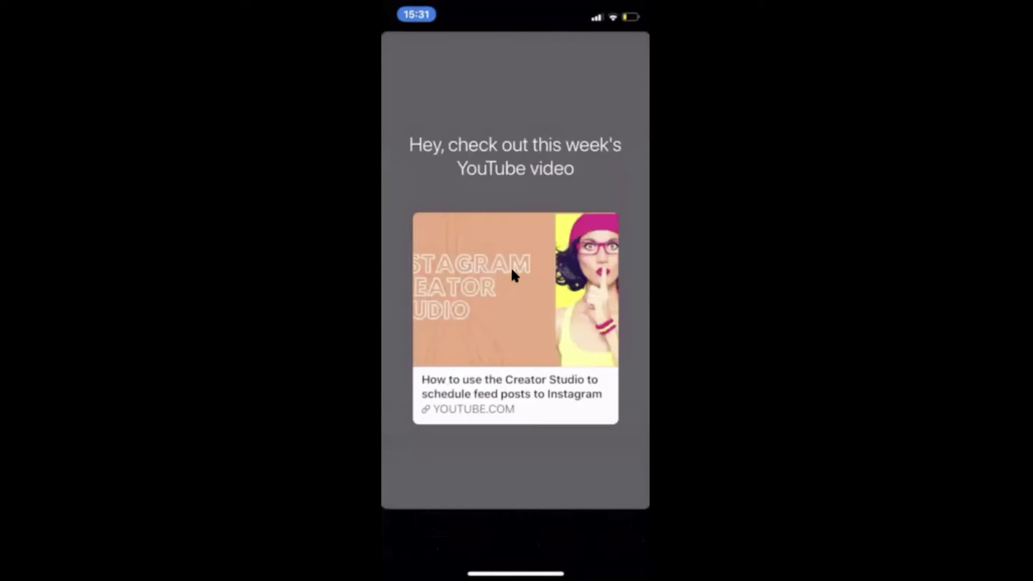